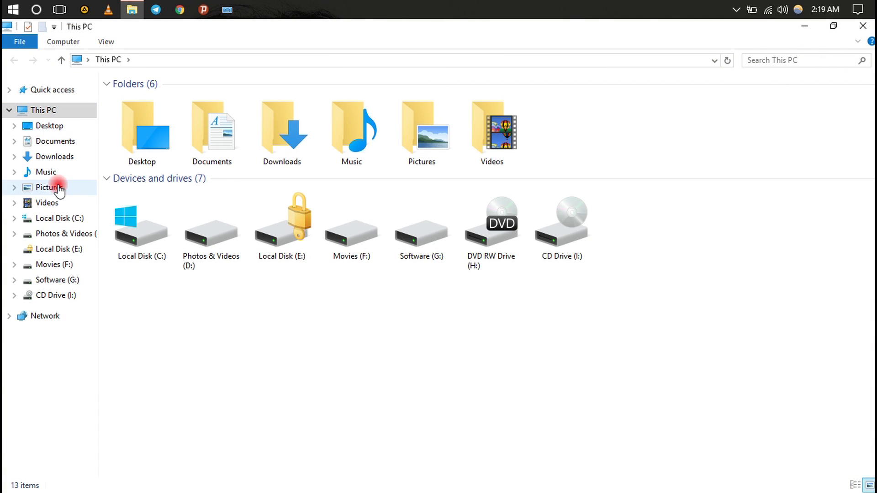
# Open the INF folder inside the Windows folder on Local Disk (C:)
pyautogui.click(151, 213)
pyautogui.doubleClick(152, 213)
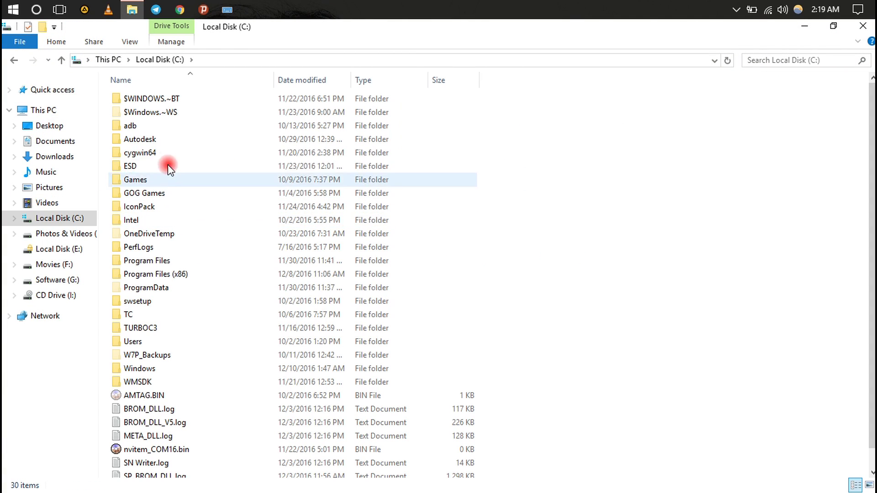
pyautogui.click(153, 372)
pyautogui.doubleClick(154, 374)
pyautogui.scroll(-2, 168, 347)
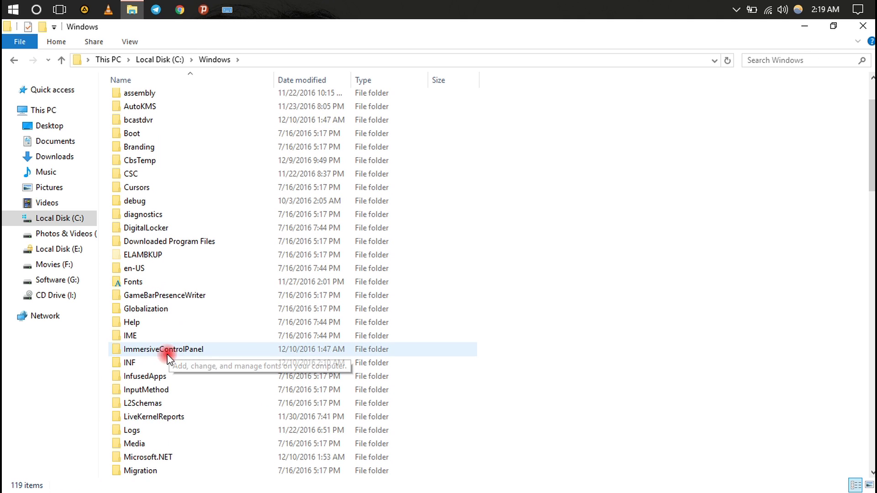
pyautogui.click(140, 361)
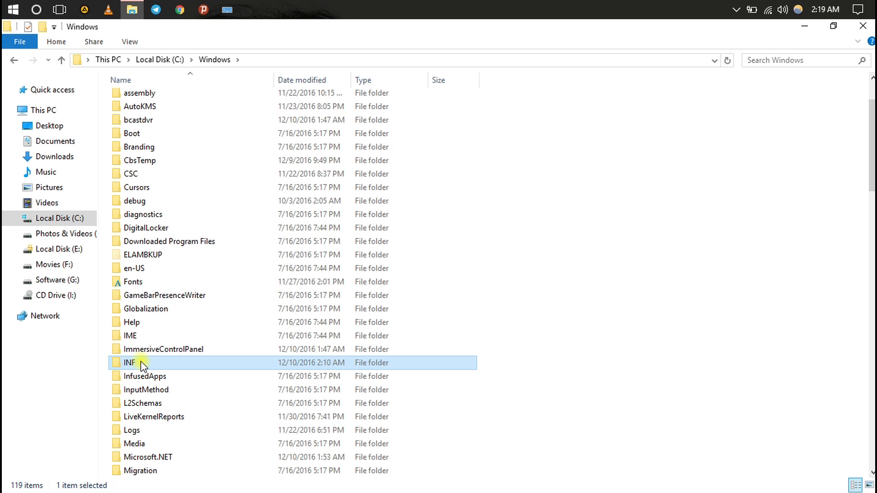
pyautogui.doubleClick(141, 362)
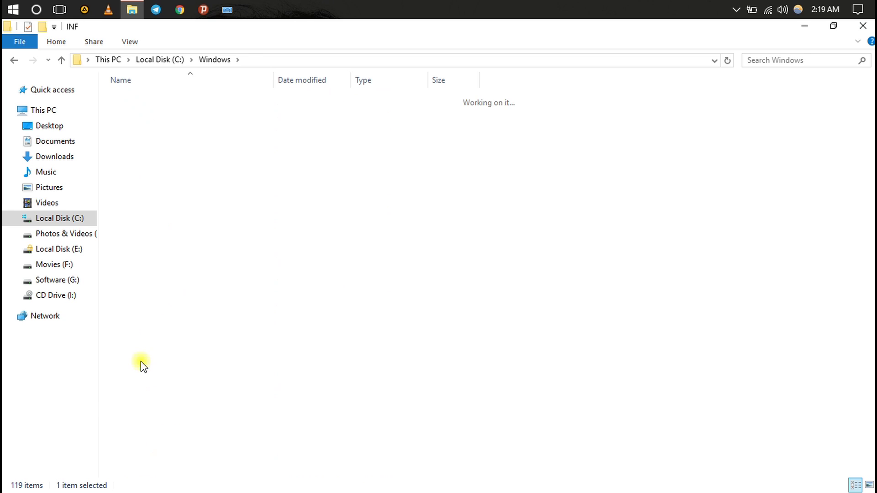
# Search the INF folder for wpdmtp.inf
pyautogui.click(774, 60)
pyautogui.write('wp')
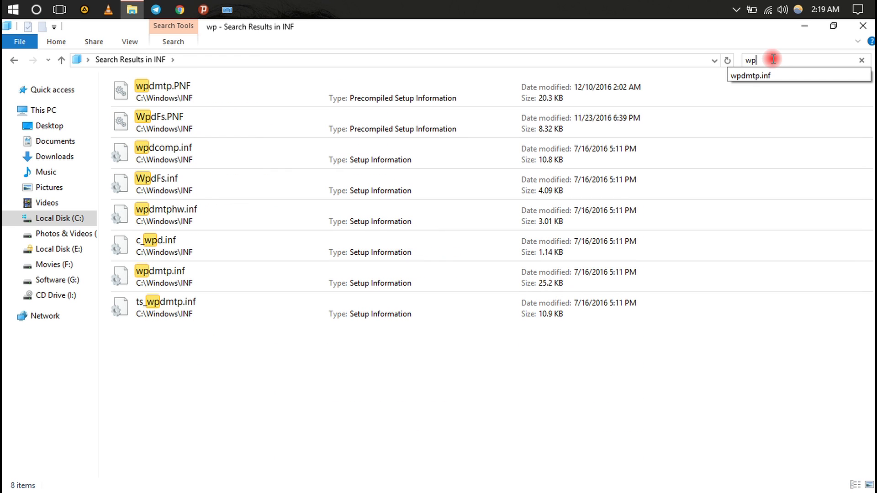
pyautogui.write('dmtp')
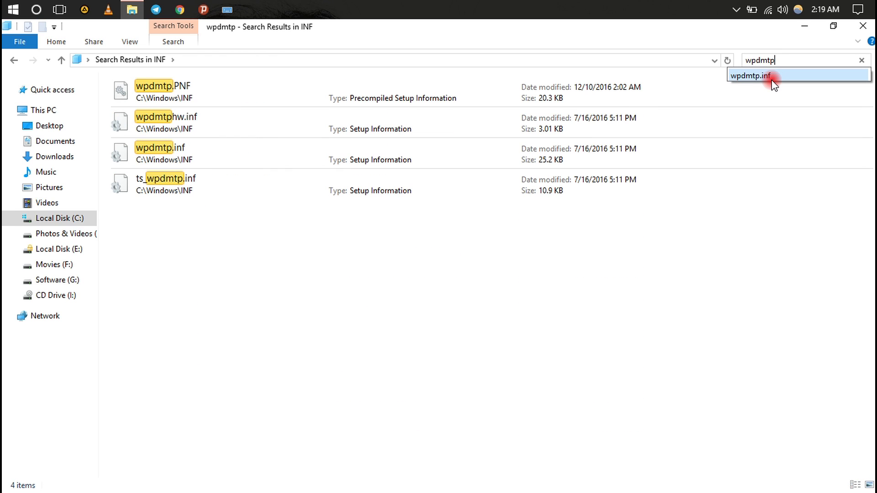
pyautogui.click(771, 79)
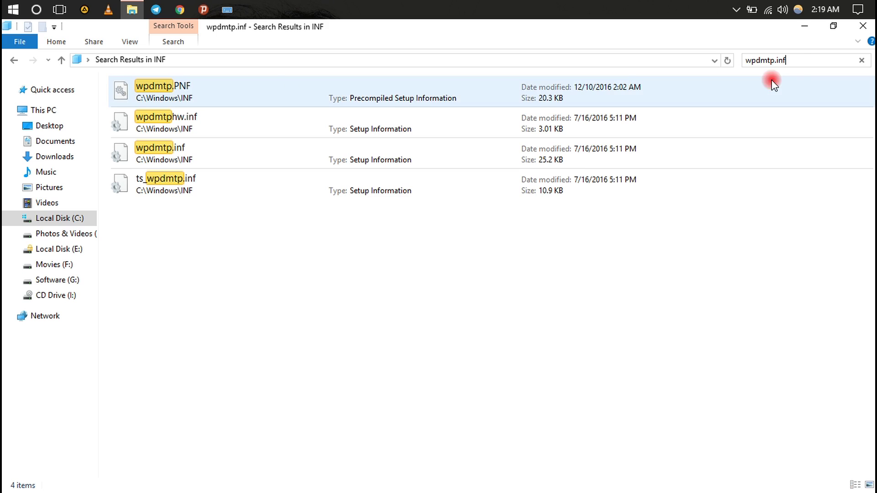
# Copy wpdmtp.inf from the search results and paste it onto an empty area of the desktop
pyautogui.click(291, 117)
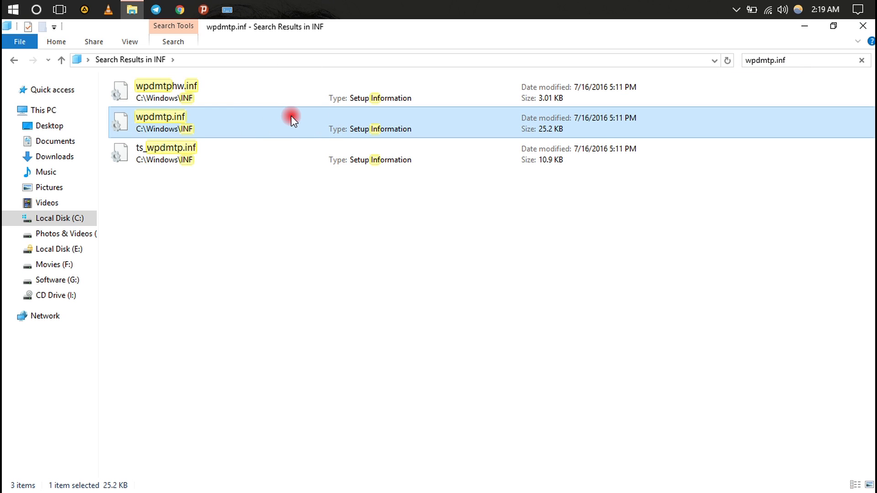
pyautogui.rightClick(291, 117)
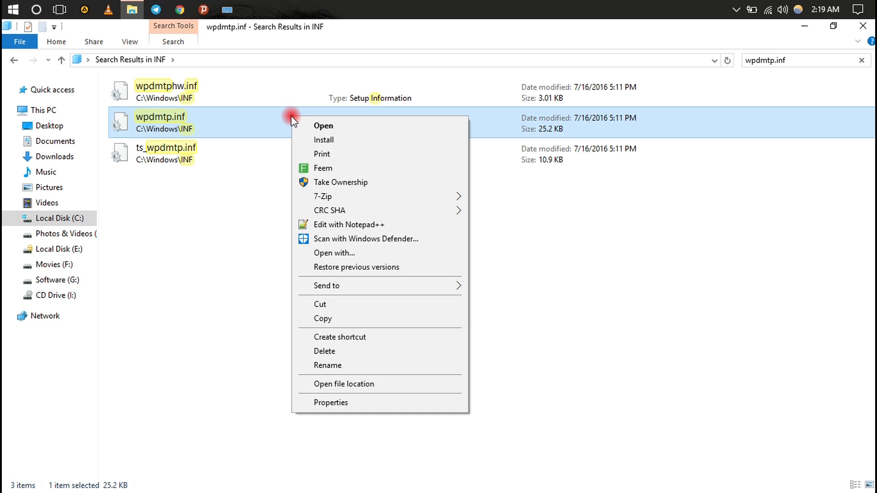
pyautogui.click(344, 318)
pyautogui.click(811, 27)
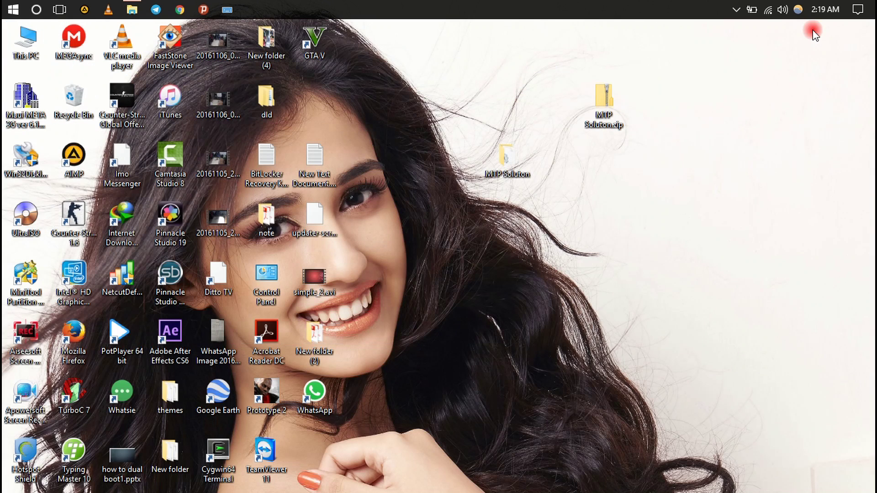
pyautogui.rightClick(699, 128)
pyautogui.click(706, 177)
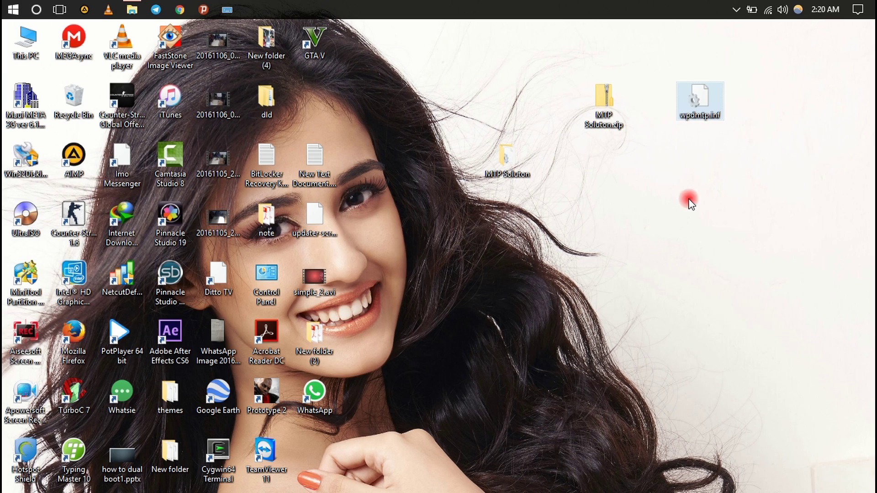
pyautogui.click(457, 150)
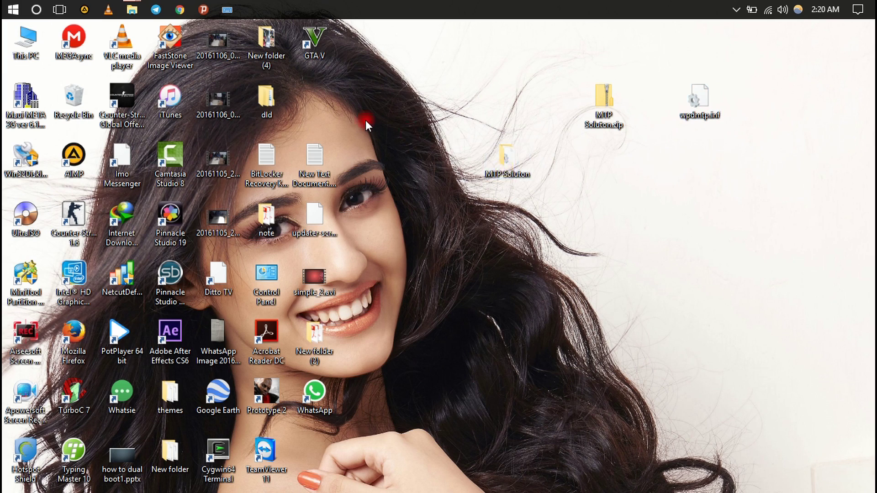
# Permanently delete the wpdmtp.inf copy from the desktop
pyautogui.click(861, 27)
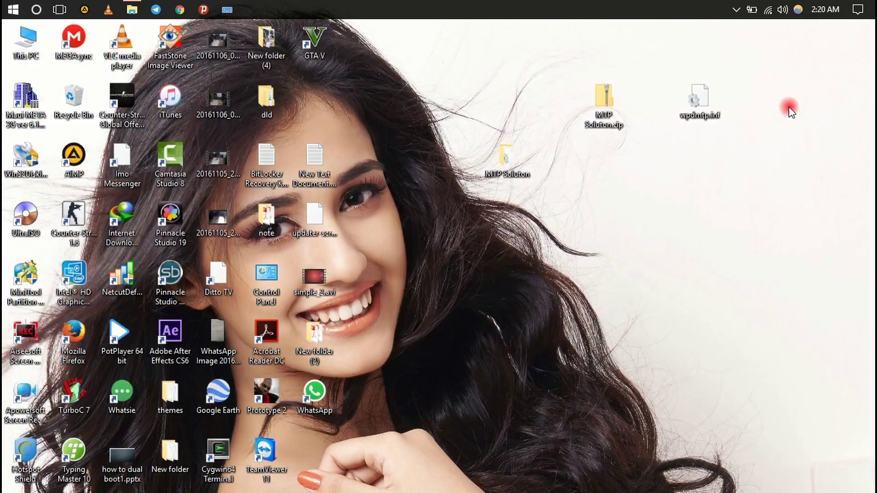
pyautogui.click(721, 106)
pyautogui.hotkey('shift', 'Delete')
pyautogui.press('Return')
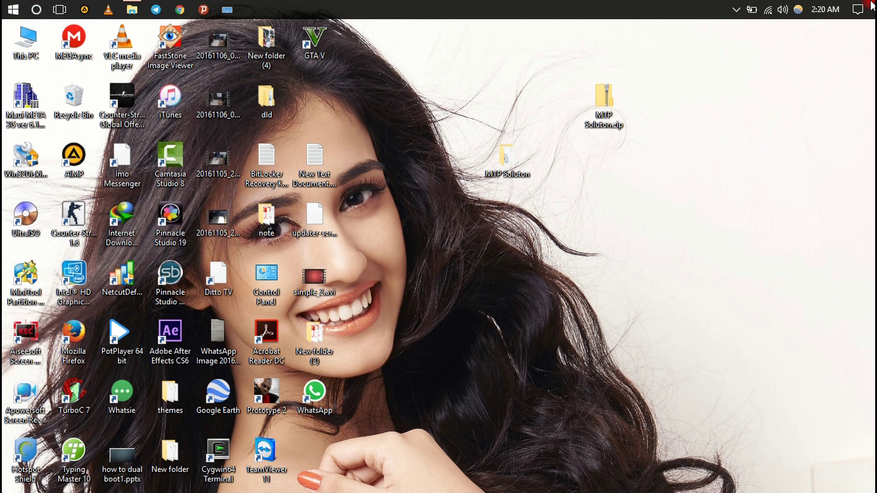
# Find Device Manager by searching for "device" and open it in a maximized window
pyautogui.click(36, 10)
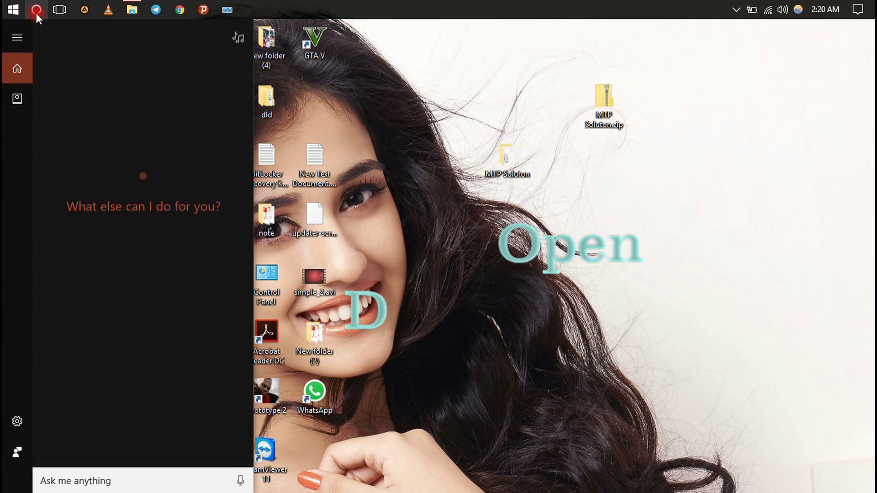
pyautogui.write('device')
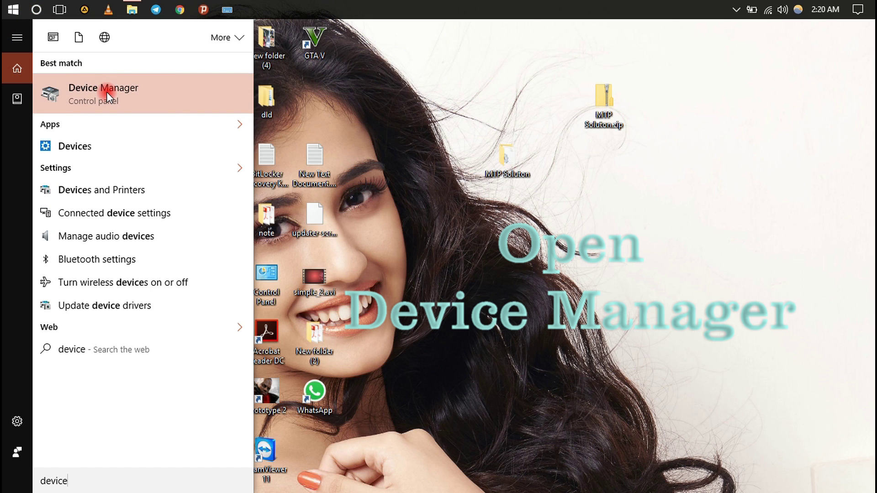
pyautogui.click(106, 91)
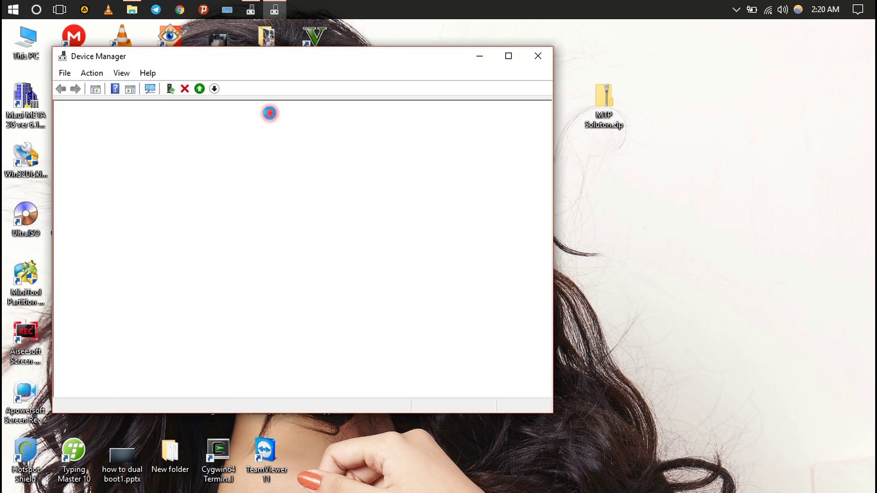
pyautogui.click(508, 56)
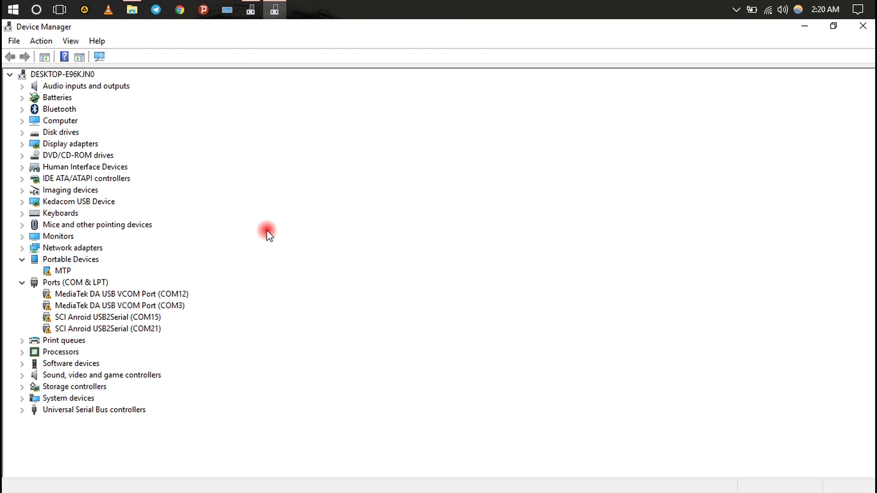
# Uninstall the MTP device under Portable Devices and scan for hardware changes
pyautogui.click(53, 272)
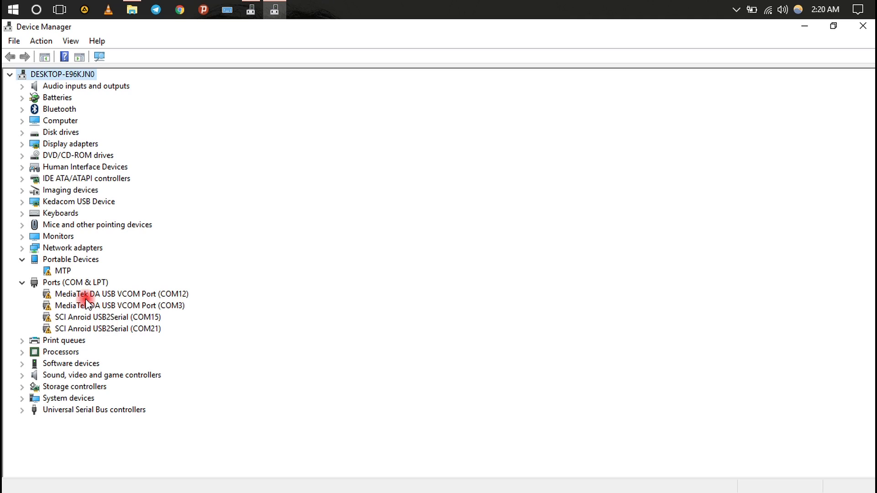
pyautogui.rightClick(67, 273)
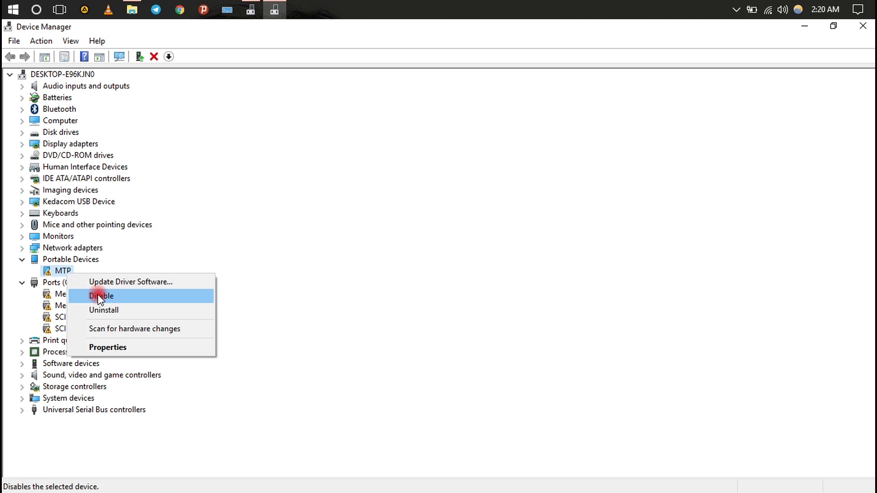
pyautogui.click(104, 308)
pyautogui.click(443, 315)
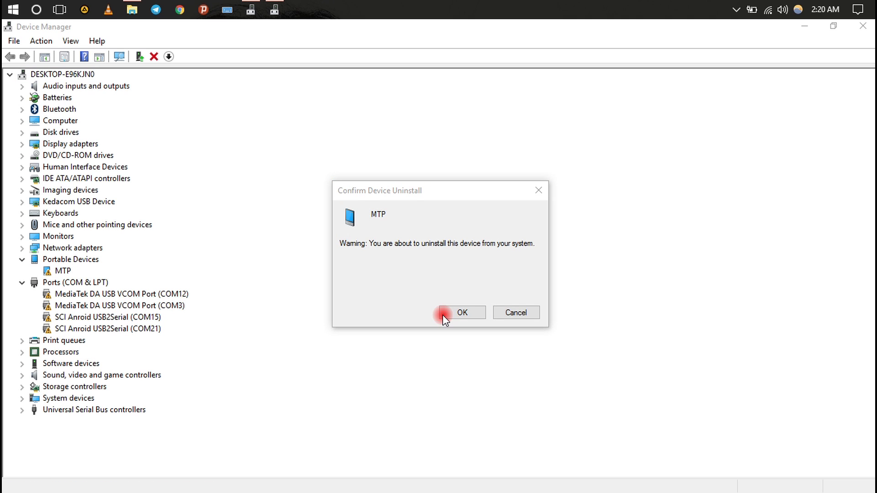
pyautogui.moveTo(432, 199); pyautogui.dragTo(424, 169)
pyautogui.click(447, 283)
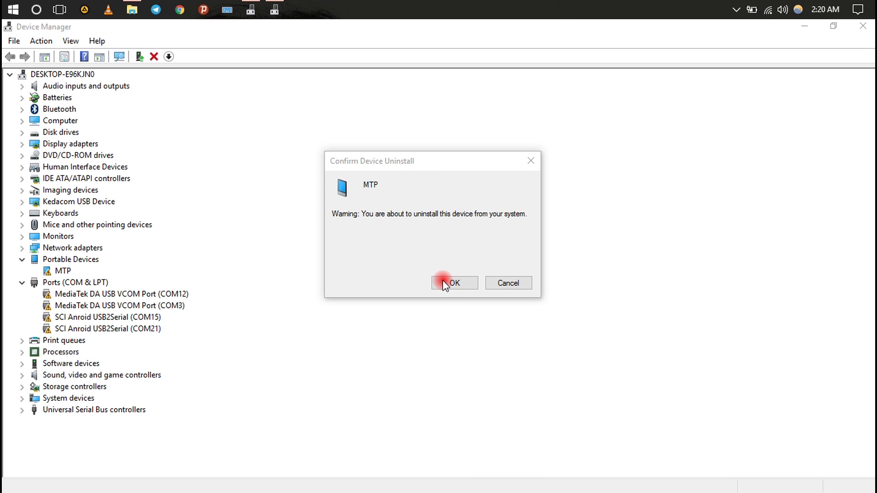
pyautogui.click(452, 284)
pyautogui.click(437, 167)
pyautogui.click(449, 206)
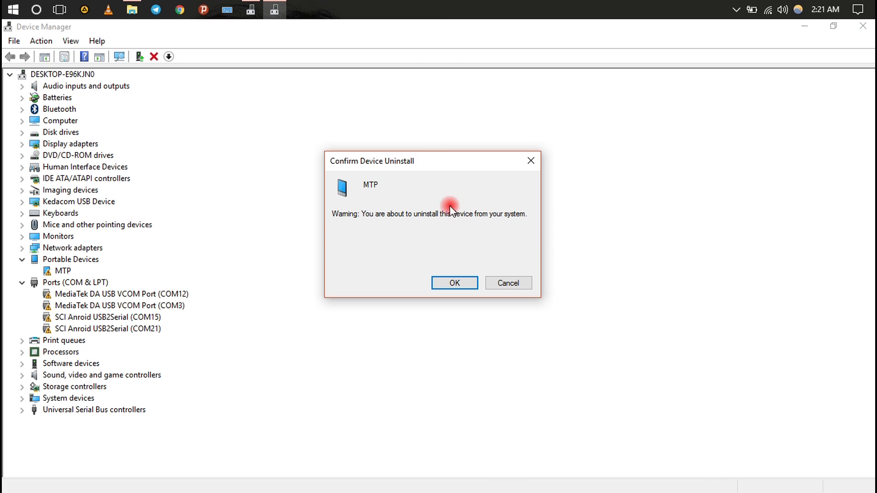
pyautogui.click(455, 284)
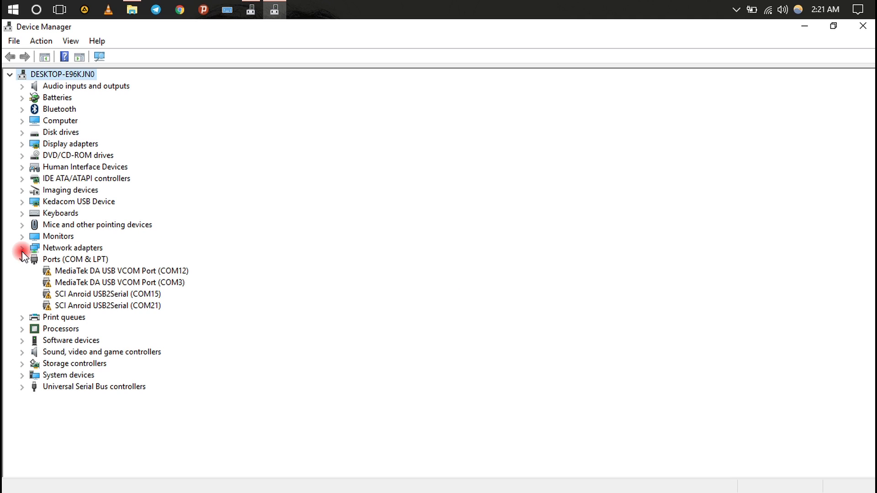
pyautogui.click(42, 41)
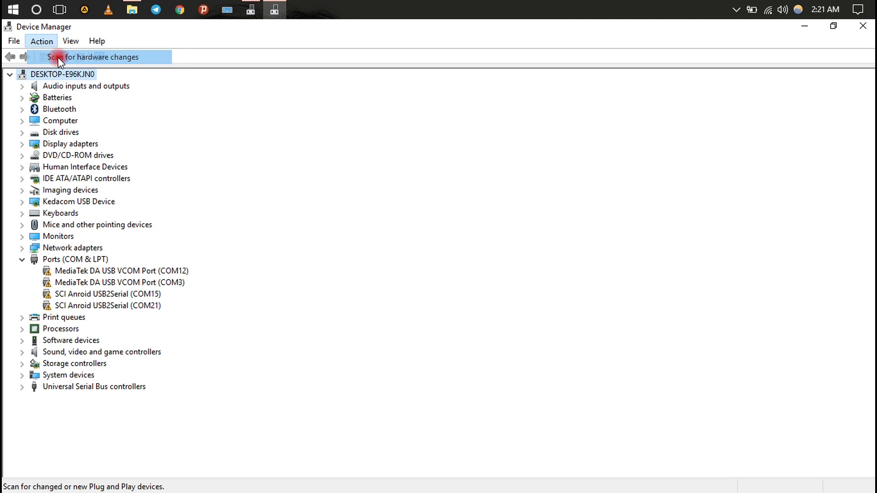
pyautogui.click(59, 56)
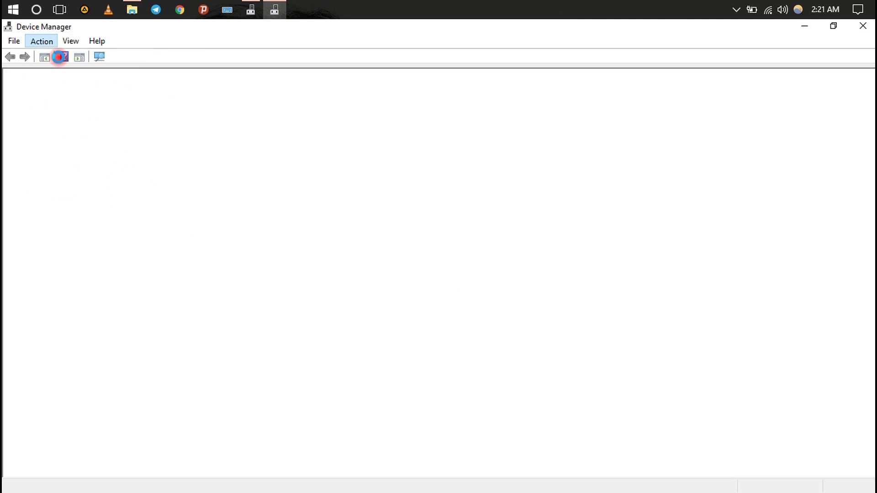
# Start a manual driver update for the MTP portable device, choosing to pick from the list of device drivers on the computer
pyautogui.click(56, 271)
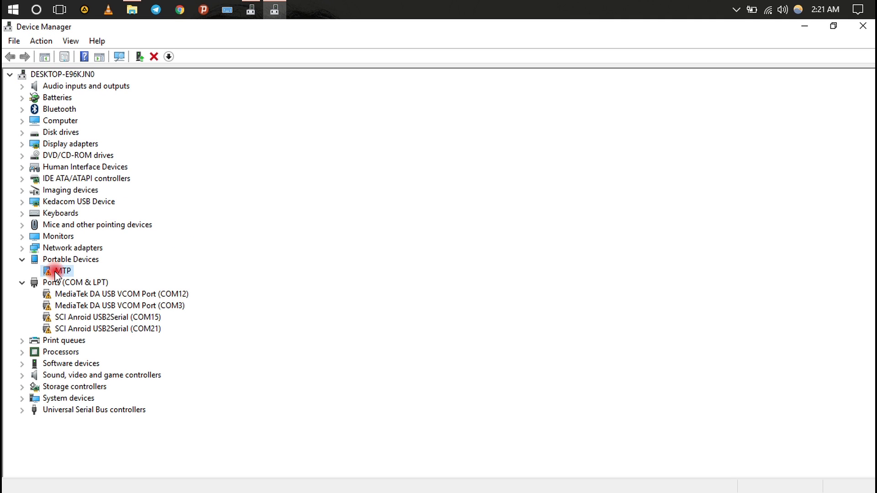
pyautogui.rightClick(56, 274)
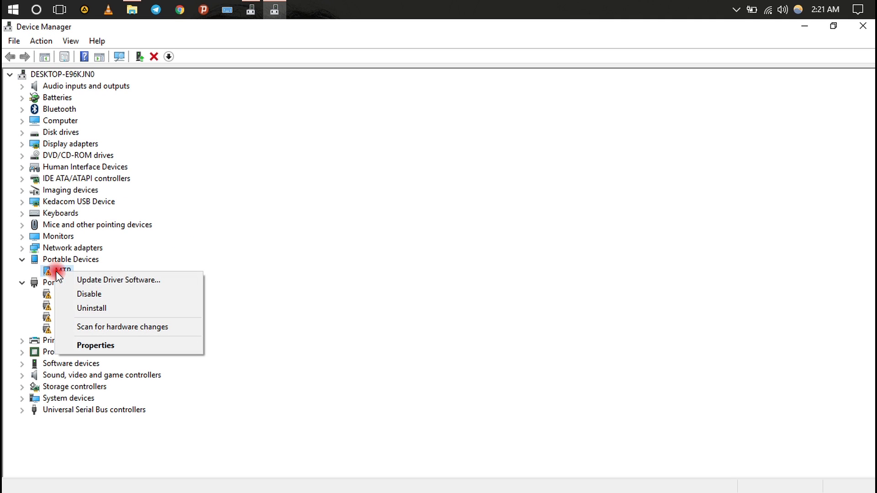
pyautogui.click(126, 281)
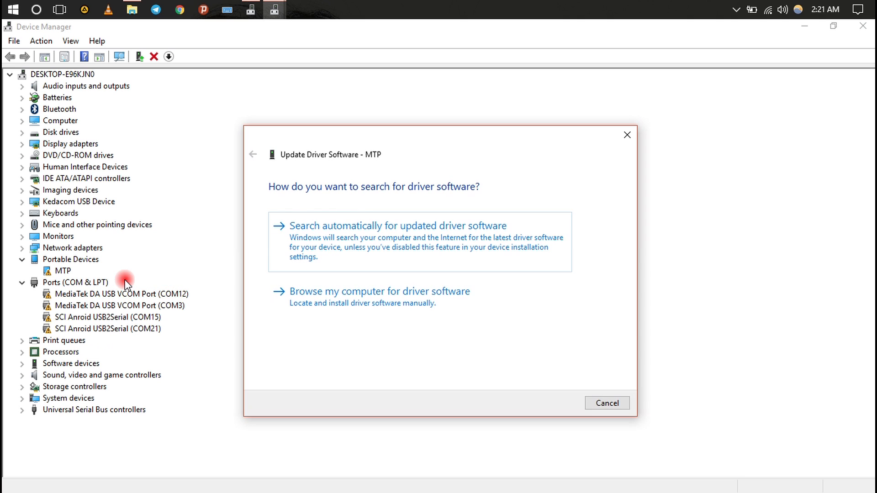
pyautogui.click(331, 296)
pyautogui.click(346, 306)
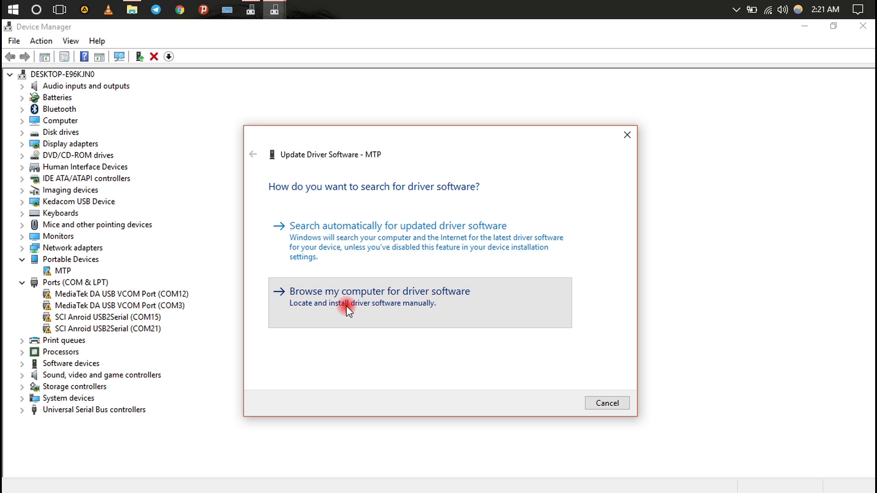
pyautogui.click(323, 327)
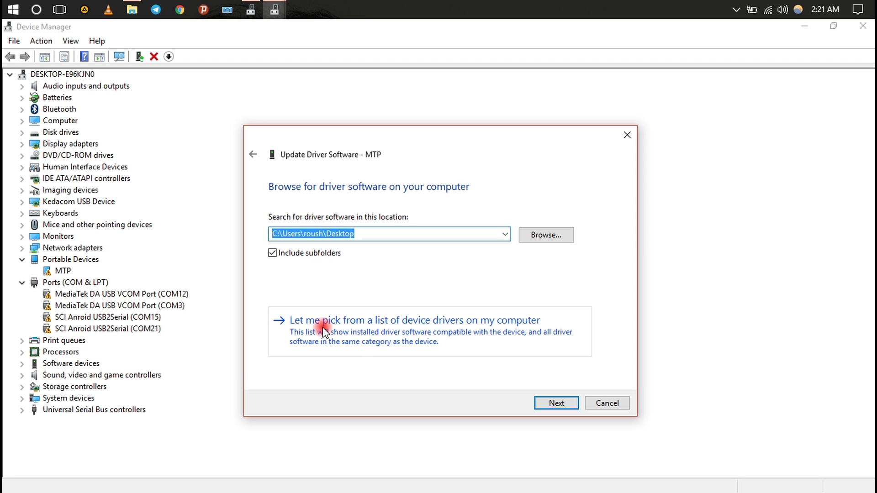
pyautogui.click(444, 333)
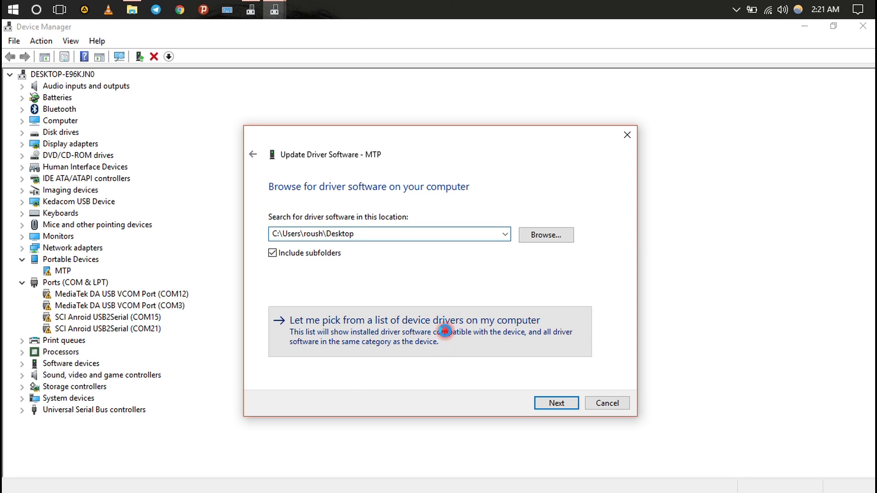
# Choose to install the driver from disk, using the wpdmtp.inf file in the MTP Soluton folder on the desktop
pyautogui.click(588, 357)
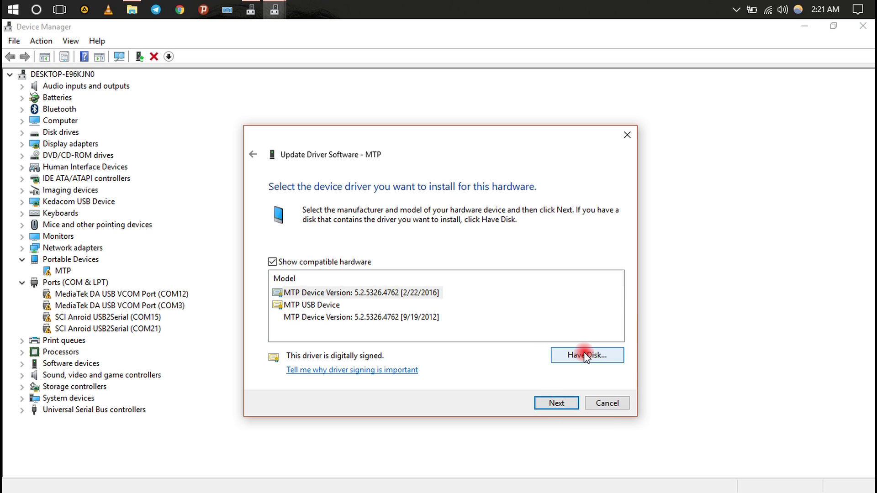
pyautogui.click(585, 355)
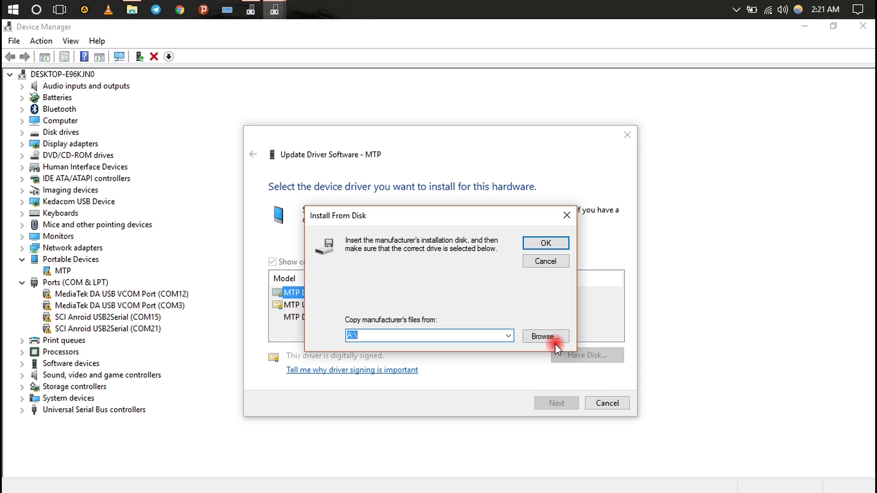
pyautogui.click(546, 337)
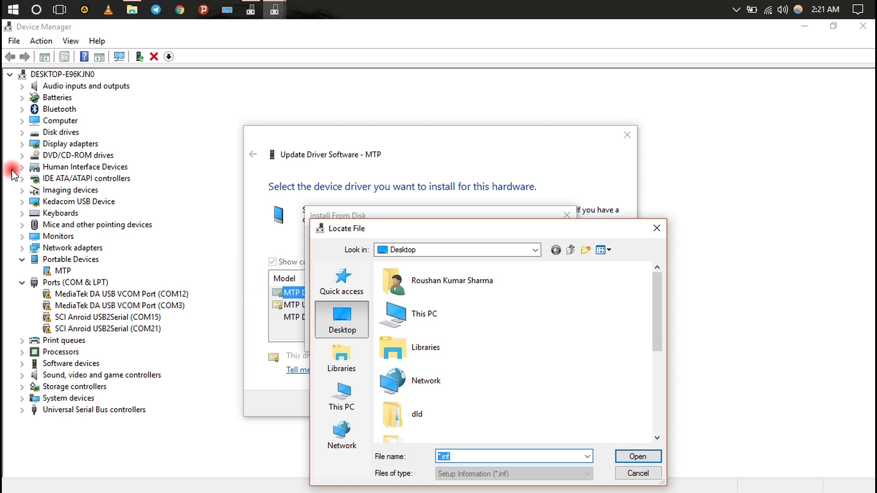
pyautogui.scroll(-3, 432, 338)
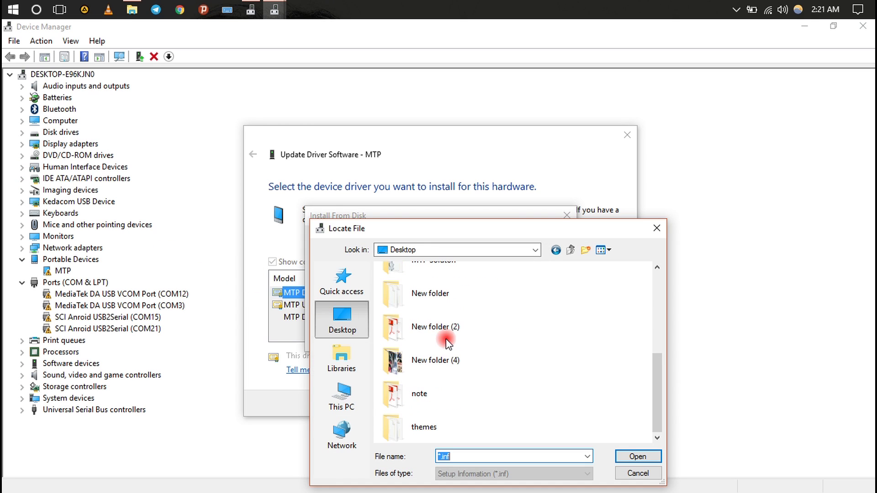
pyautogui.click(442, 361)
pyautogui.scroll(3, 440, 364)
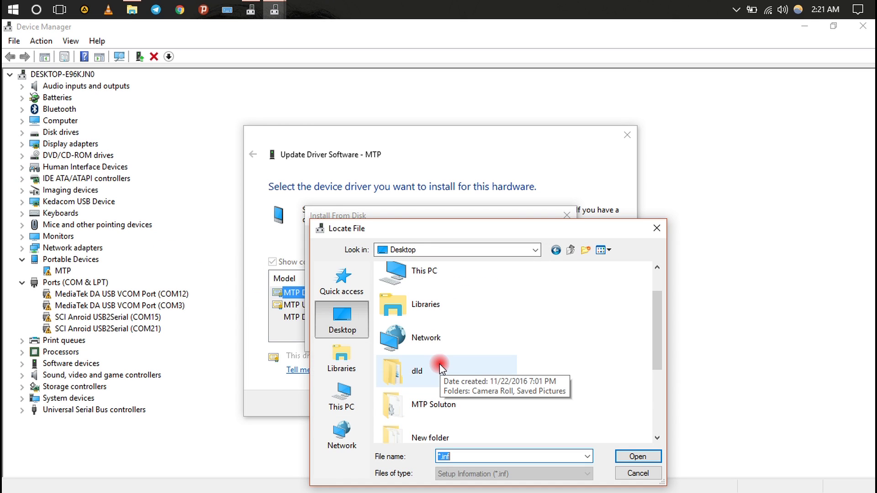
pyautogui.click(430, 406)
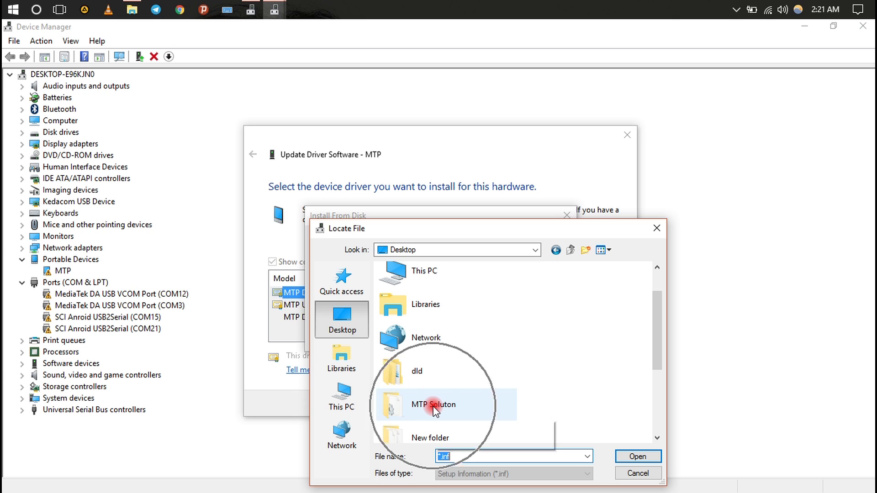
pyautogui.doubleClick(433, 407)
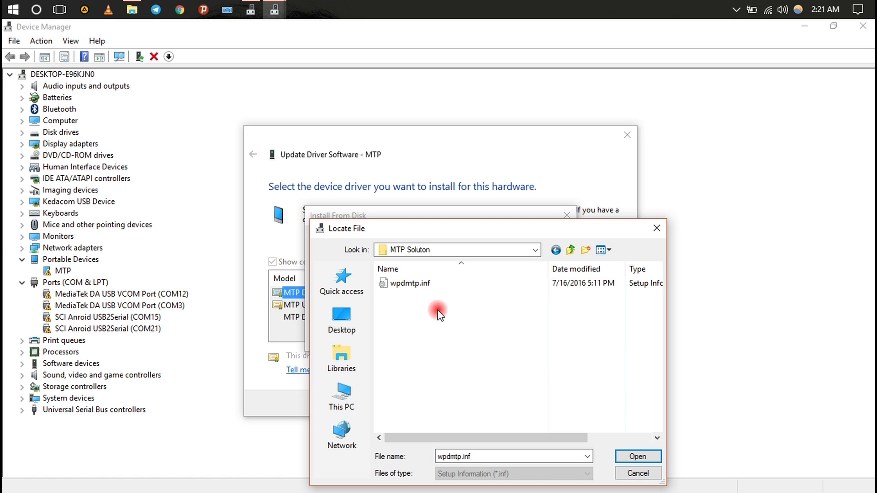
pyautogui.click(411, 282)
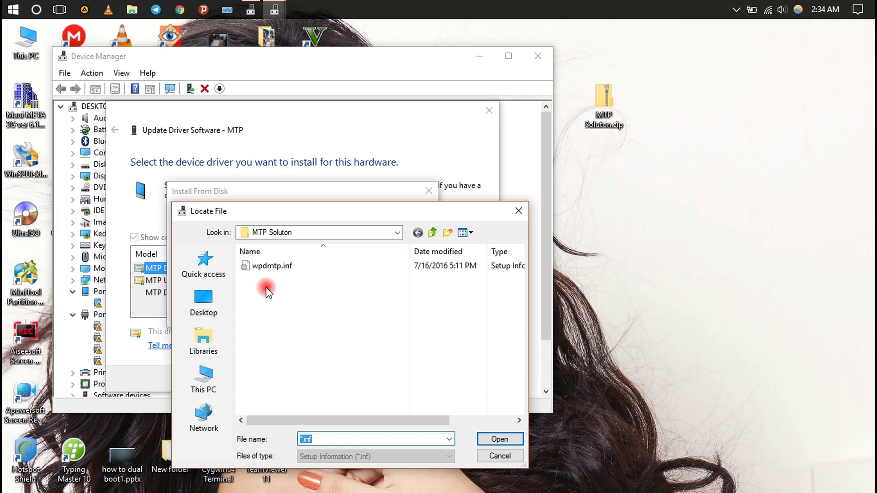
pyautogui.doubleClick(267, 268)
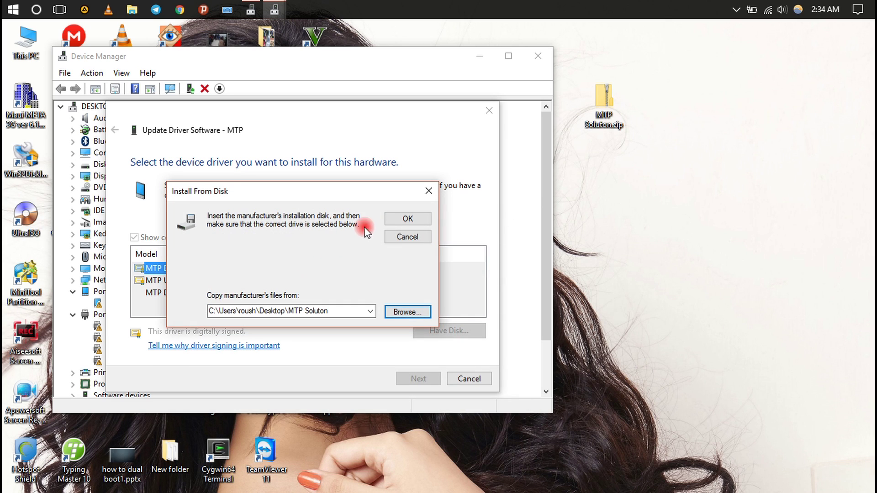
pyautogui.click(400, 220)
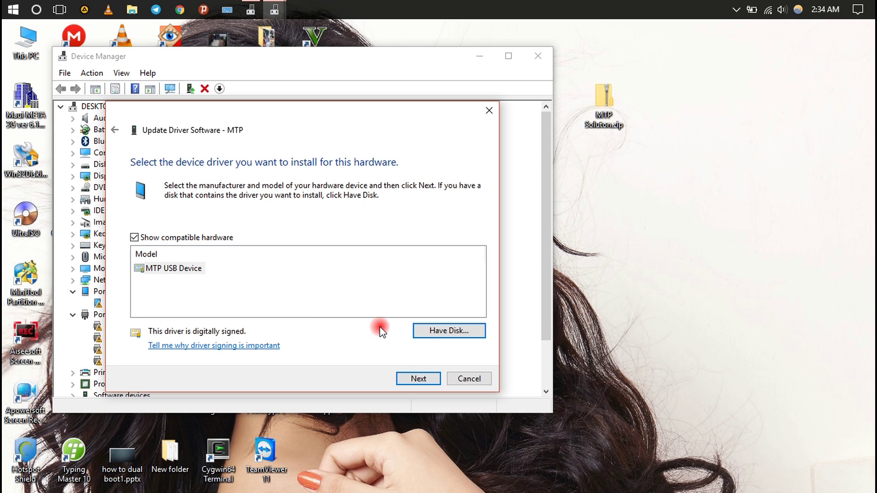
# Install the MTP USB Device driver, and close the phone's storage window, the update wizard and Device Manager
pyautogui.click(415, 379)
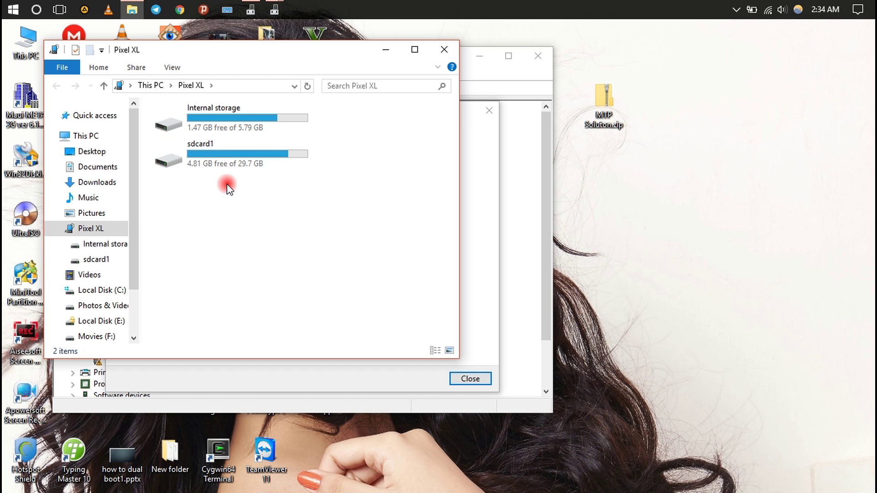
pyautogui.moveTo(228, 182); pyautogui.dragTo(231, 210)
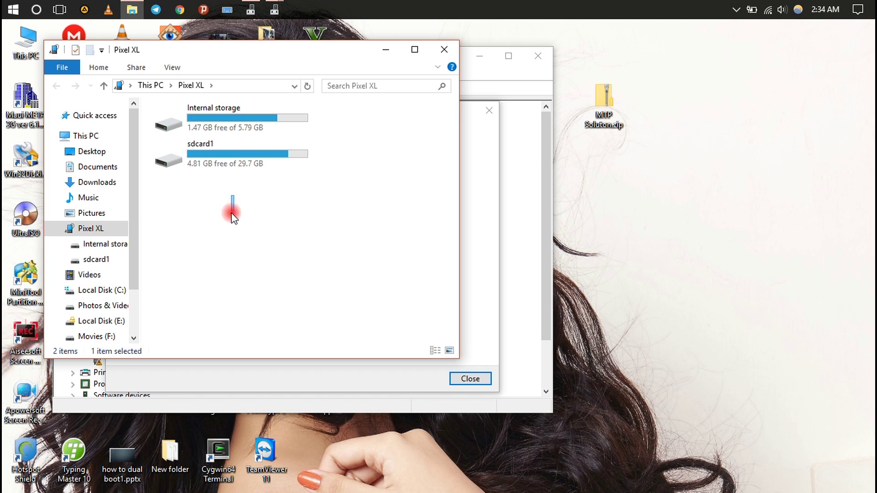
pyautogui.click(444, 50)
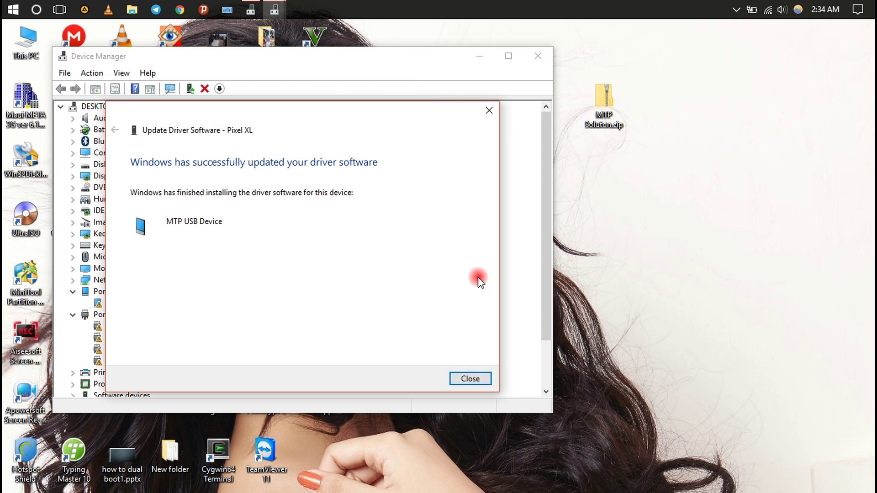
pyautogui.click(485, 379)
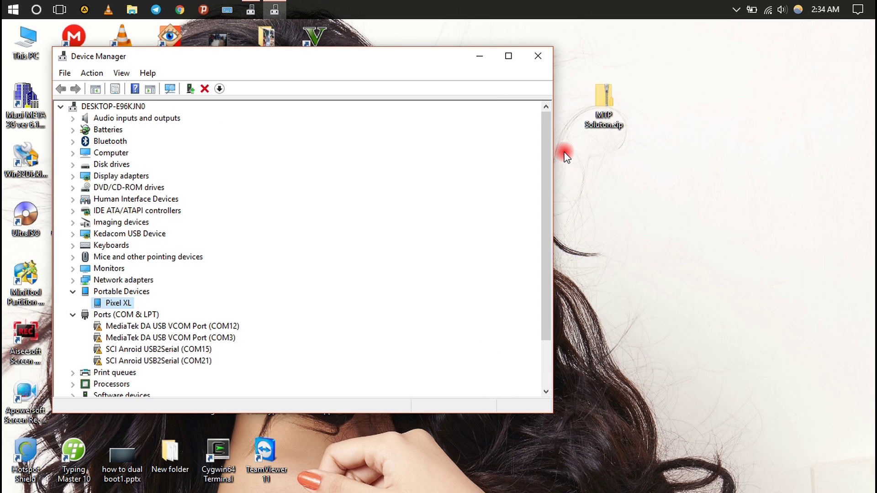
pyautogui.click(538, 56)
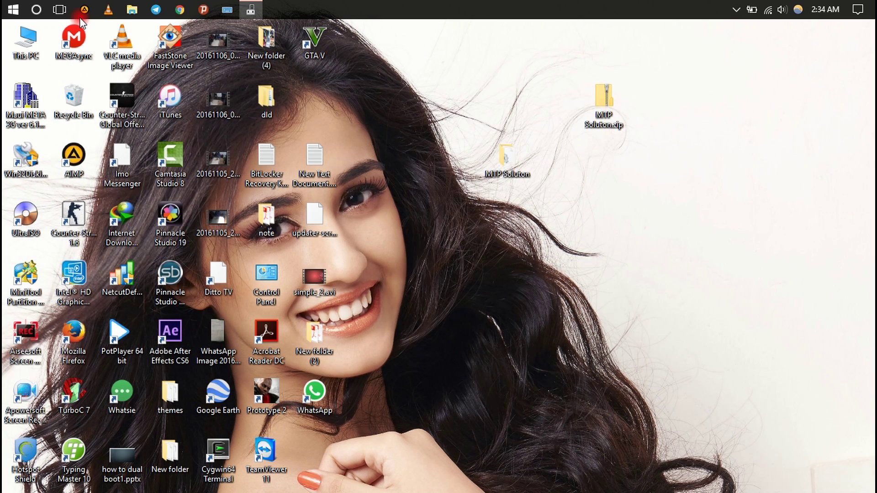
# Open the Pixel XL phone from This PC to check its storage drives, and close the window
pyautogui.doubleClick(42, 39)
pyautogui.click(219, 53)
pyautogui.doubleClick(224, 51)
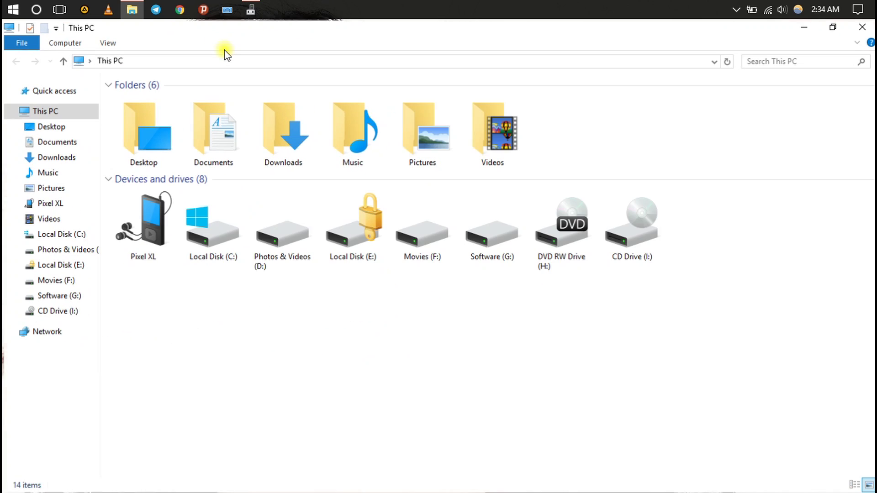
pyautogui.click(168, 210)
pyautogui.doubleClick(155, 212)
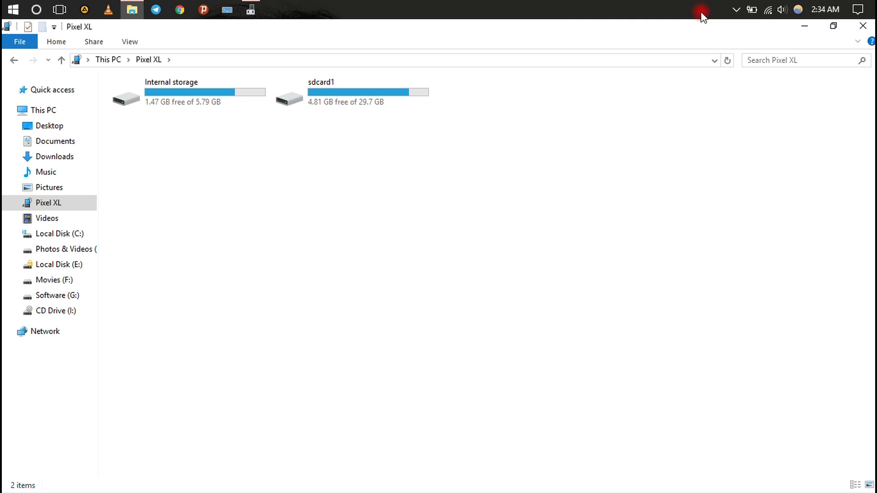
pyautogui.click(865, 28)
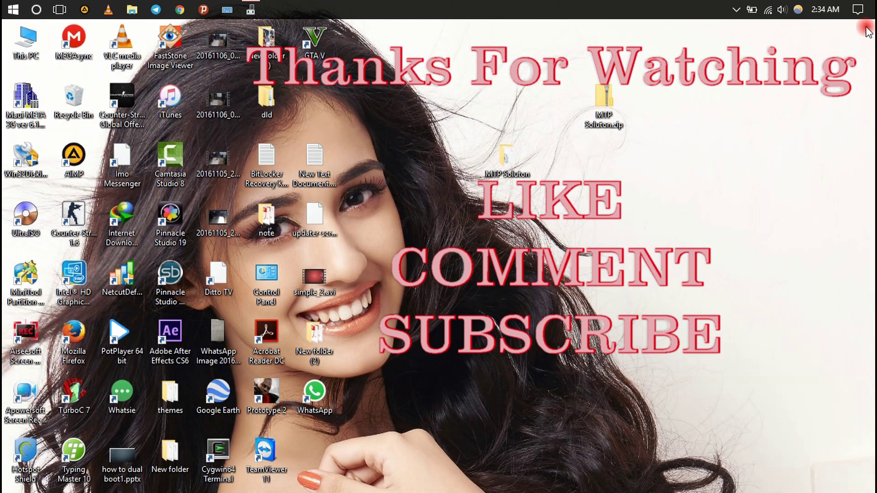
pyautogui.click(736, 10)
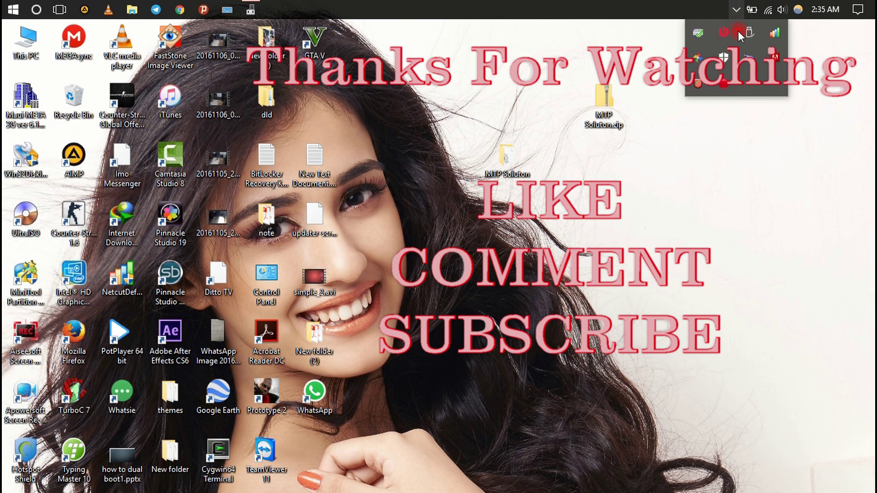
pyautogui.click(737, 32)
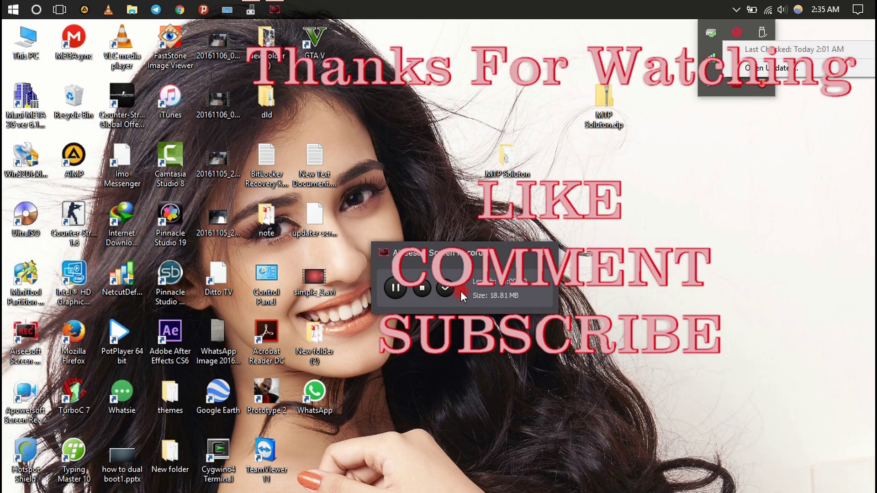
pyautogui.click(423, 290)
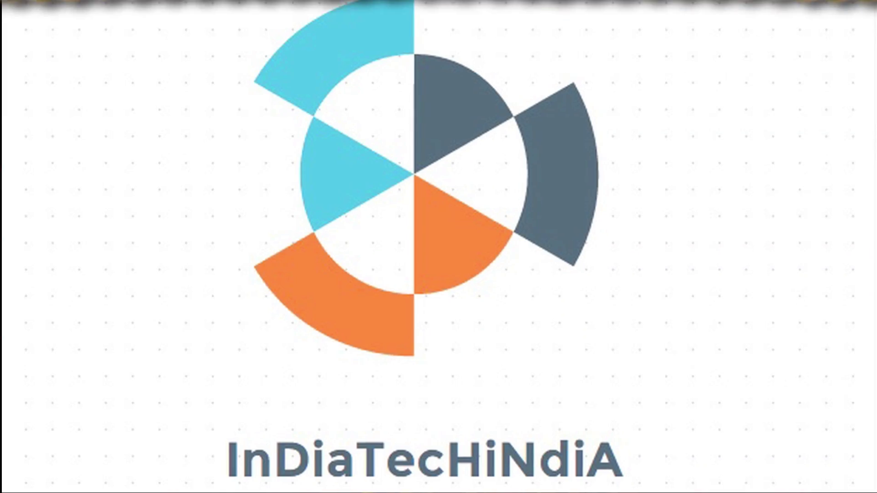